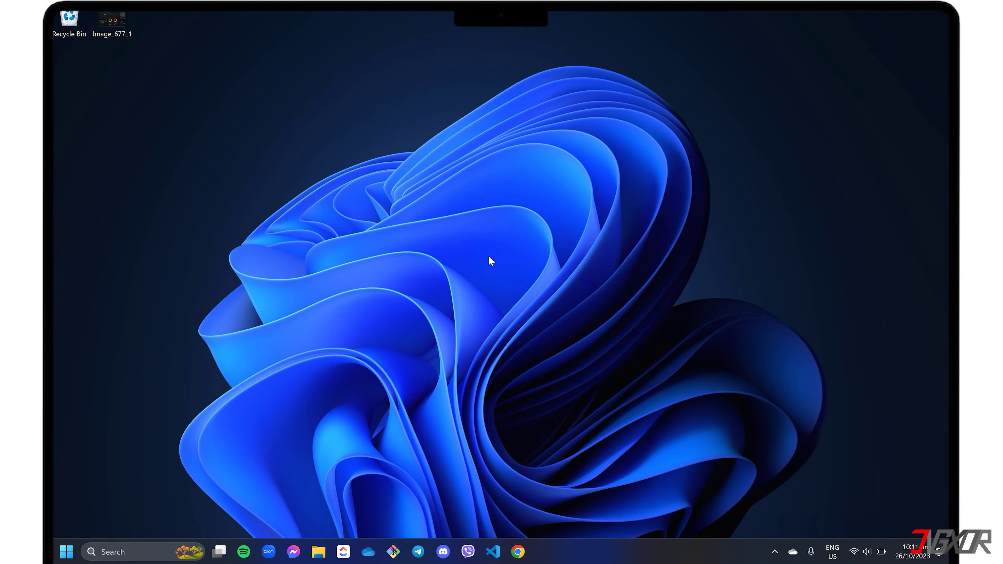
# Step: View the audio jack photo, close it, then open Device Manager via a 'devc' search
pyautogui.doubleClick(113, 22)
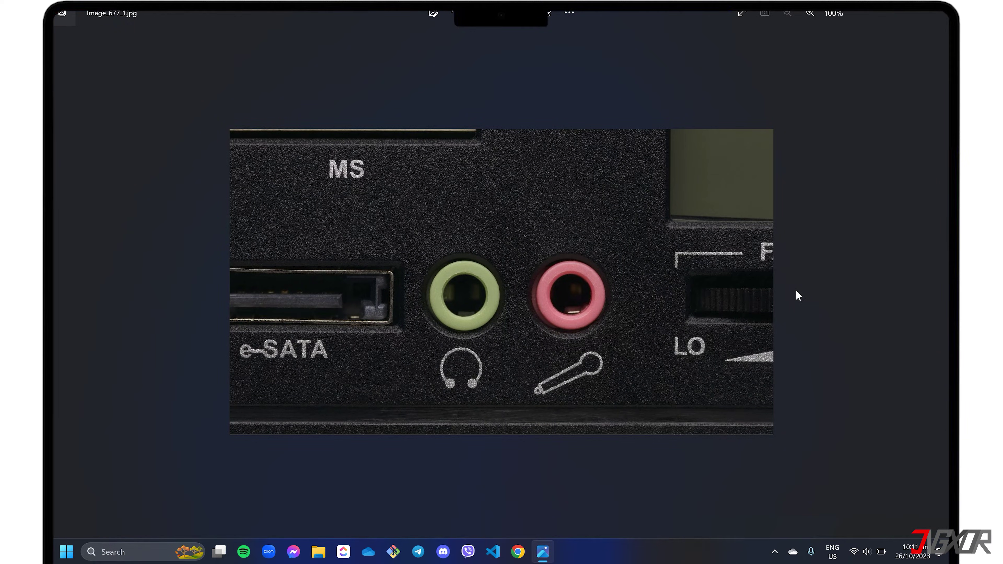
pyautogui.click(941, 14)
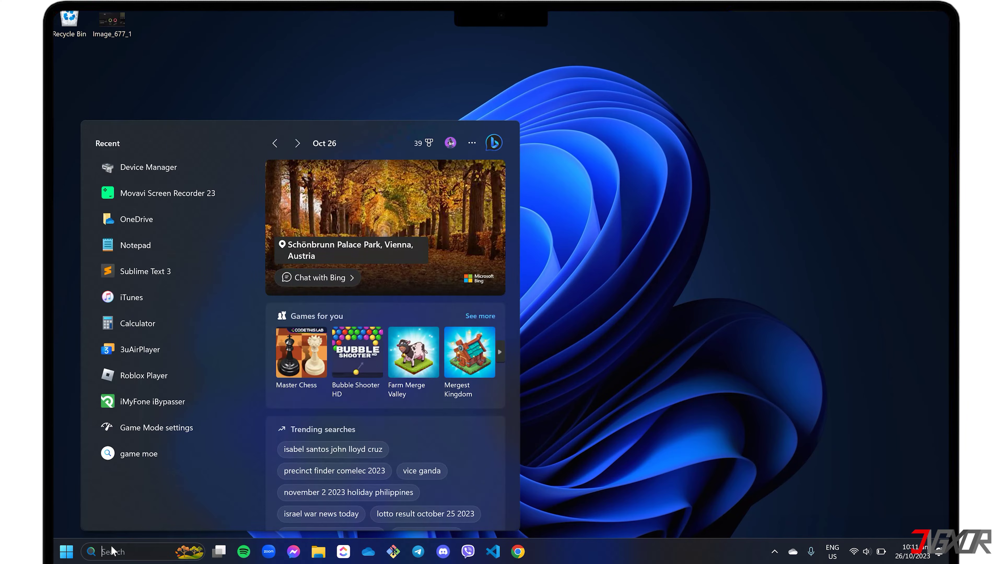
pyautogui.write('devc')
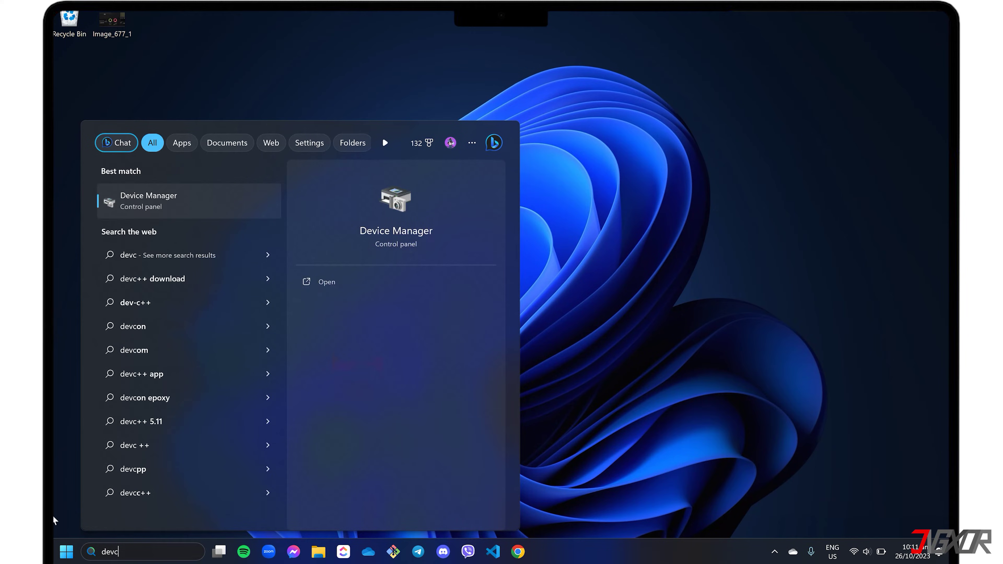
pyautogui.click(203, 208)
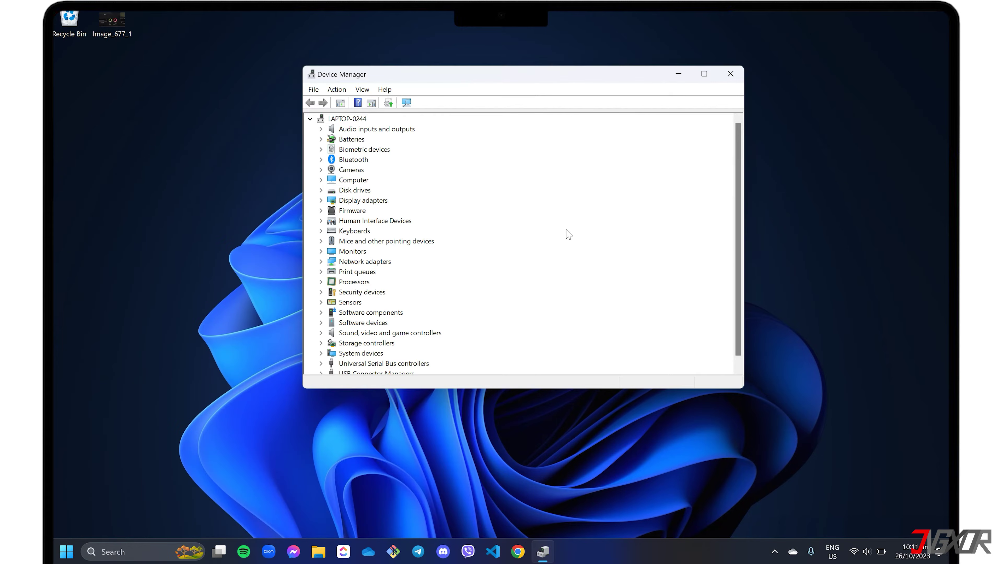
# Step: Expand Audio inputs and outputs and bring up the actions for Microphone Array
pyautogui.click(357, 131)
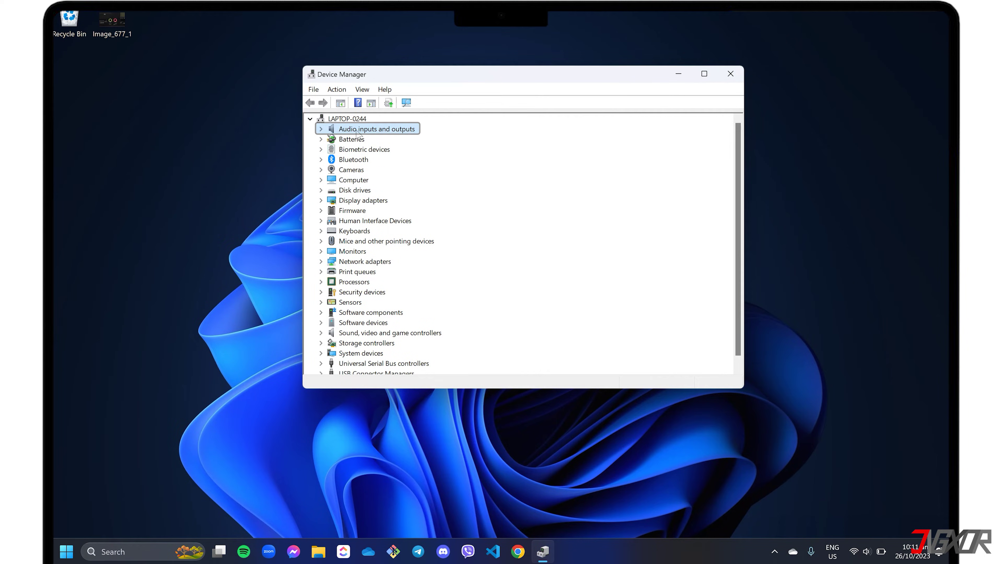
pyautogui.doubleClick(358, 130)
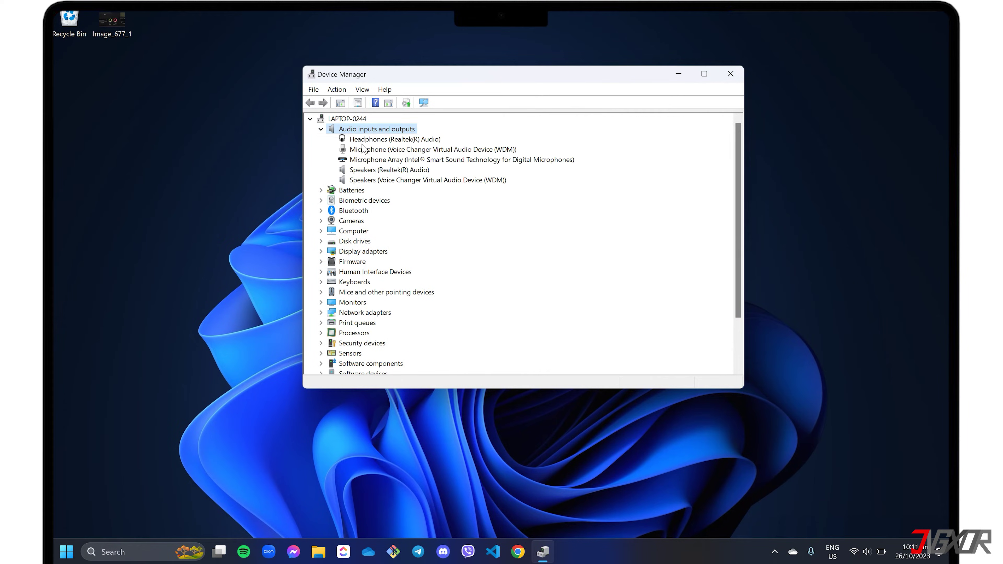
pyautogui.rightClick(446, 162)
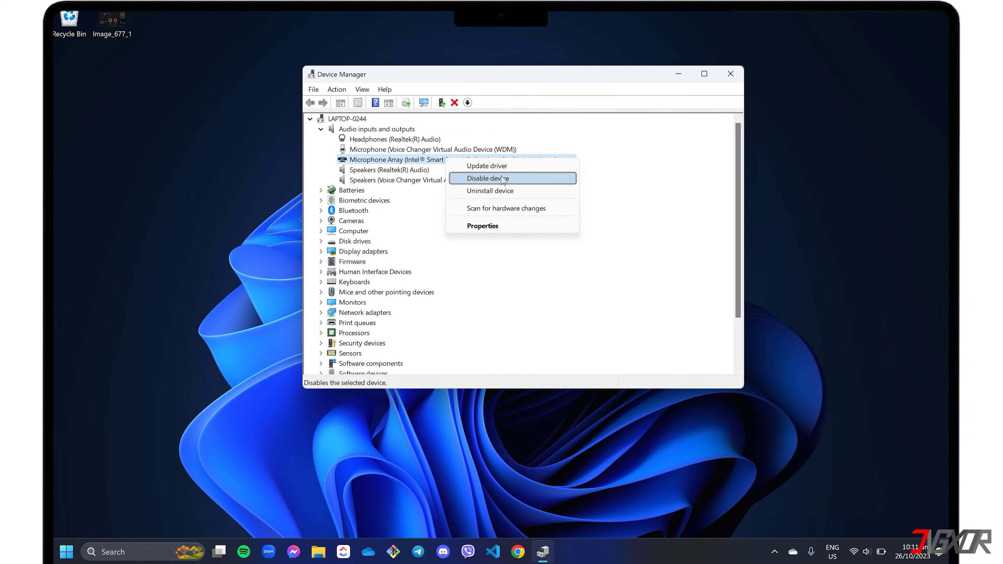
pyautogui.click(529, 183)
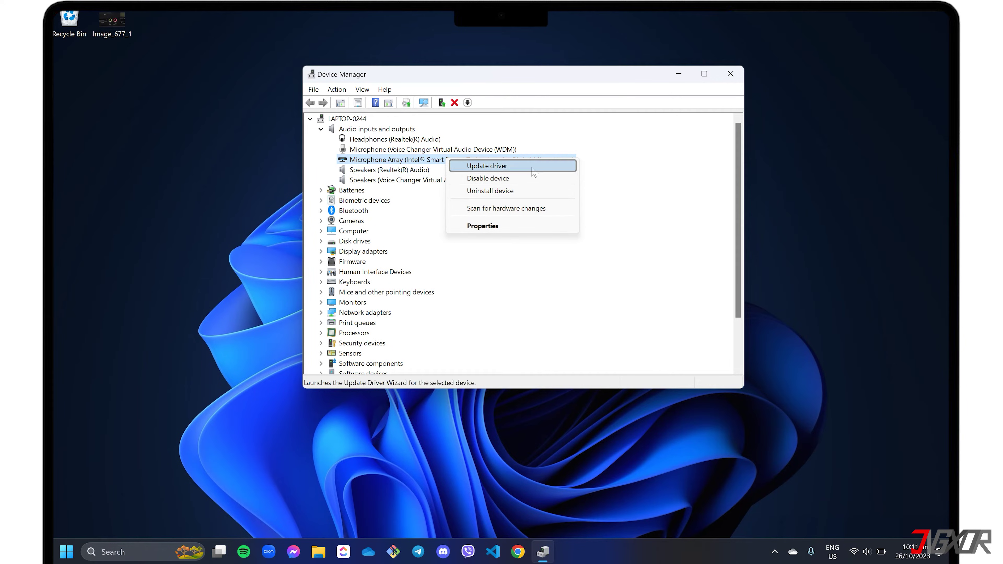
# Step: Search automatically for a microphone array driver, find the best one already installed, and close Device Manager
pyautogui.click(531, 167)
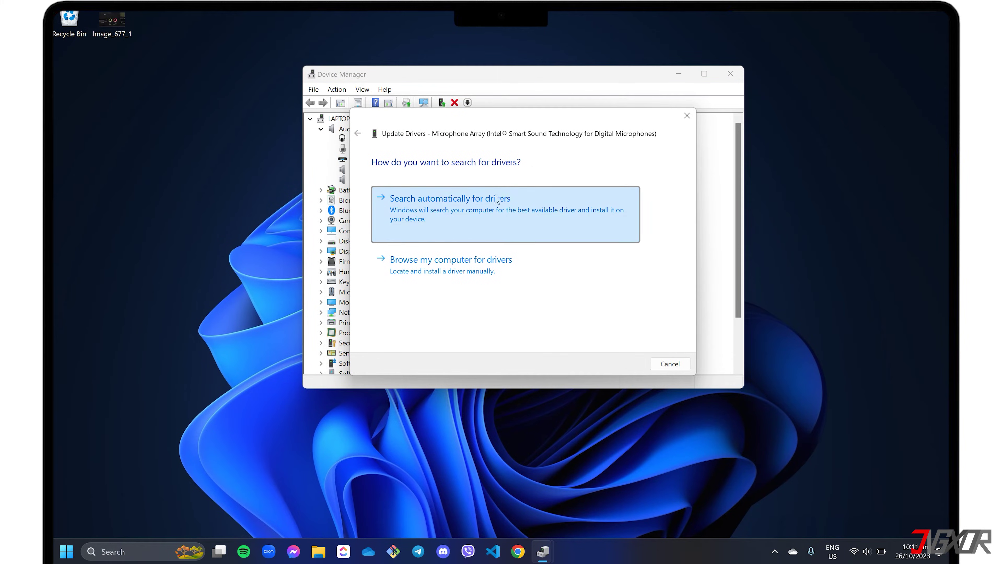
pyautogui.click(529, 199)
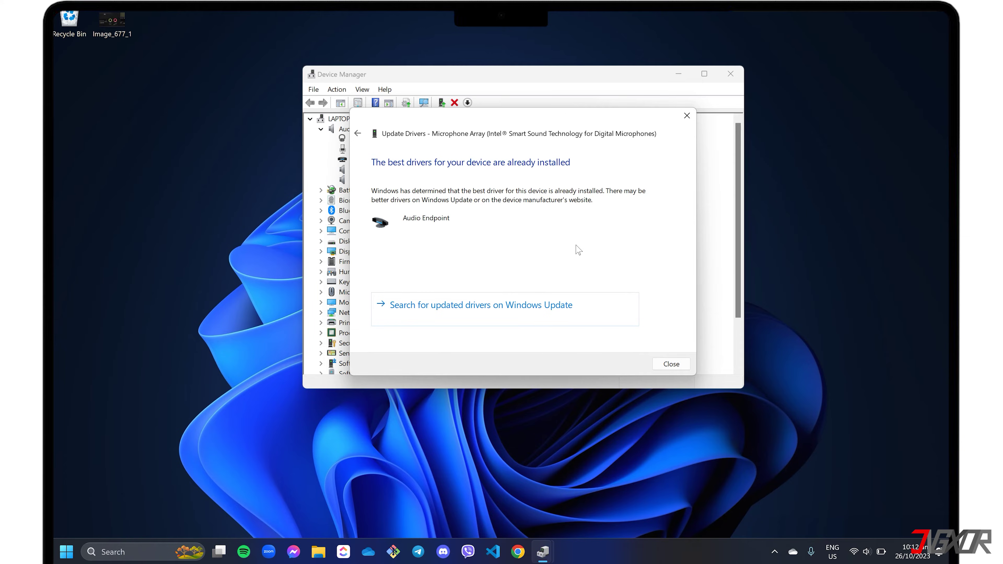
pyautogui.click(687, 115)
pyautogui.click(731, 73)
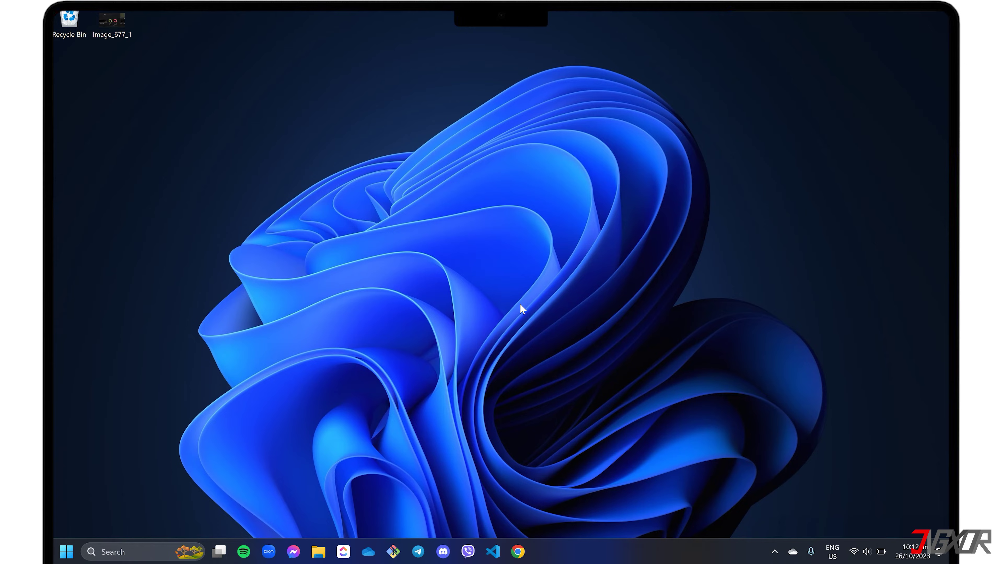
# Step: Open the Sound dialog through a 'change sy' system sounds search
pyautogui.press('super')
pyautogui.click(521, 302)
pyautogui.press('super')
pyautogui.write('change sy')
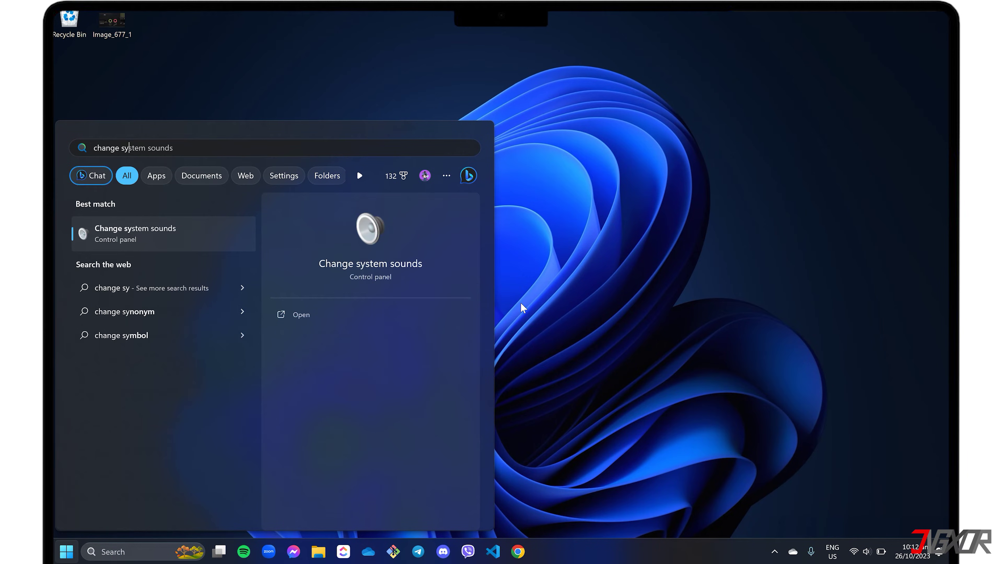
pyautogui.click(183, 237)
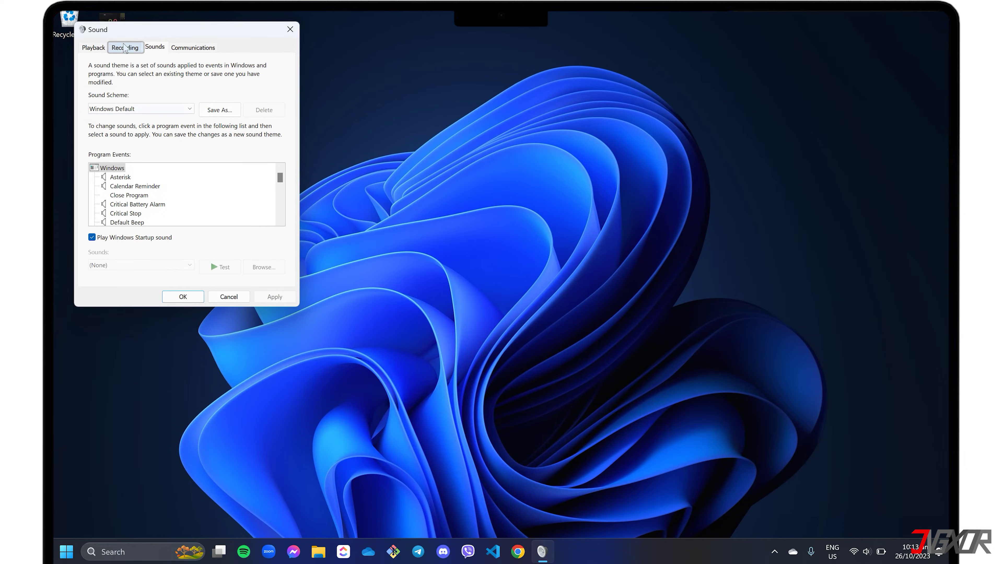
pyautogui.click(125, 48)
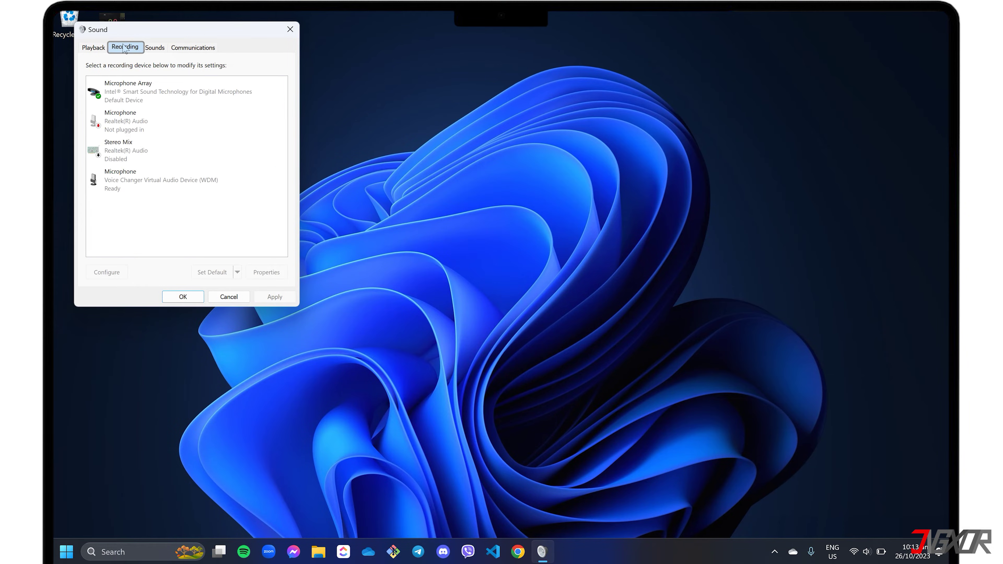
pyautogui.rightClick(160, 91)
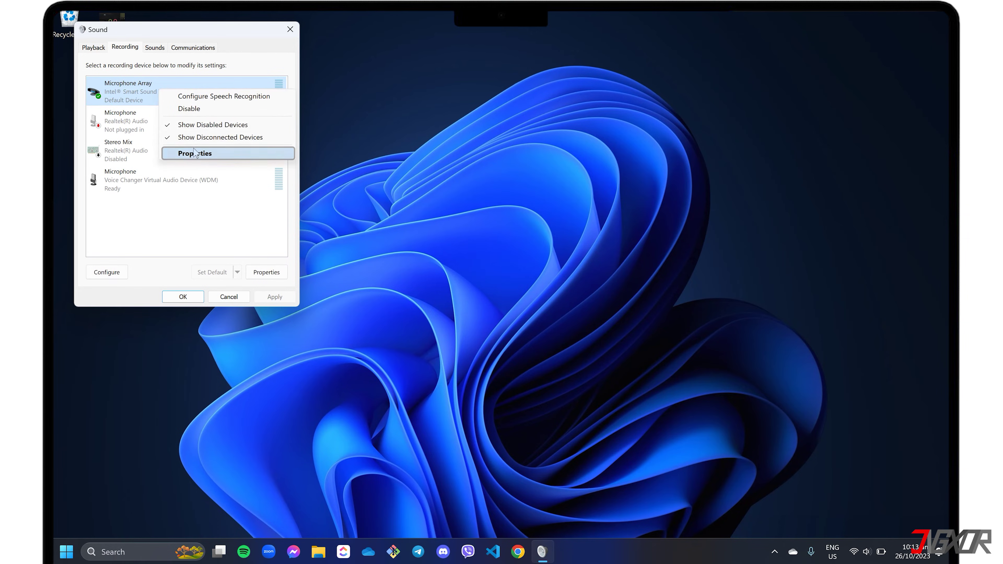
pyautogui.click(195, 154)
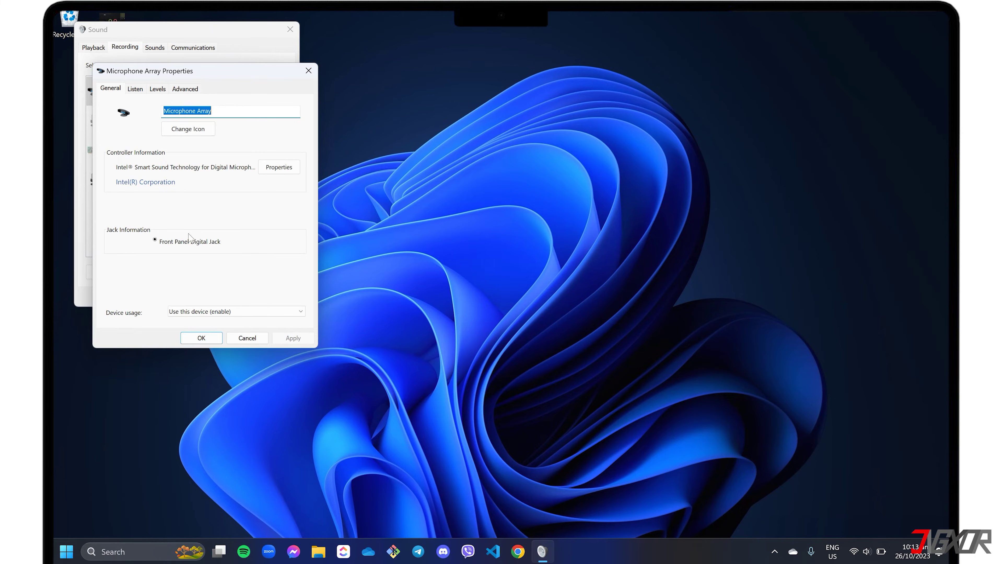
pyautogui.click(218, 316)
pyautogui.click(208, 315)
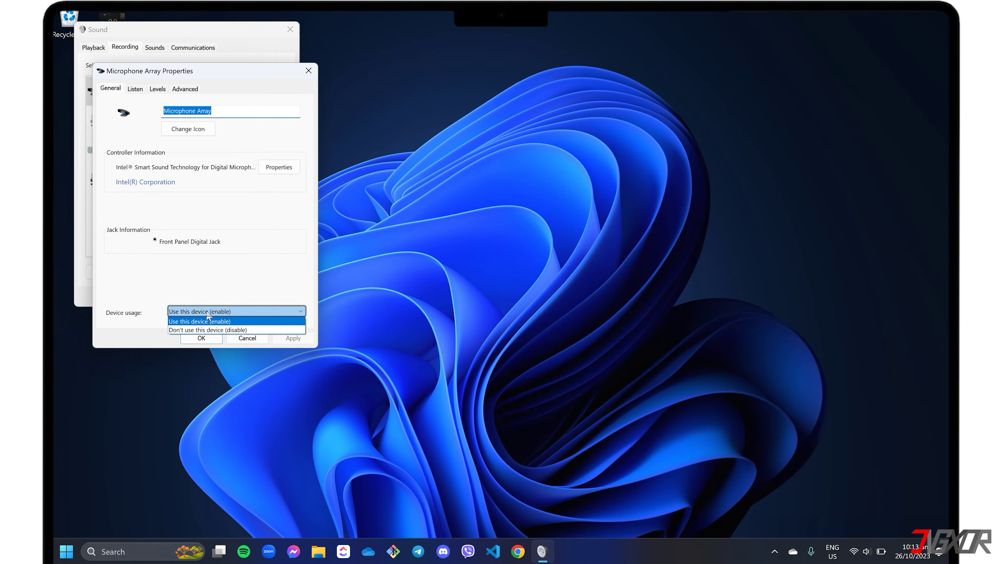
pyautogui.click(206, 322)
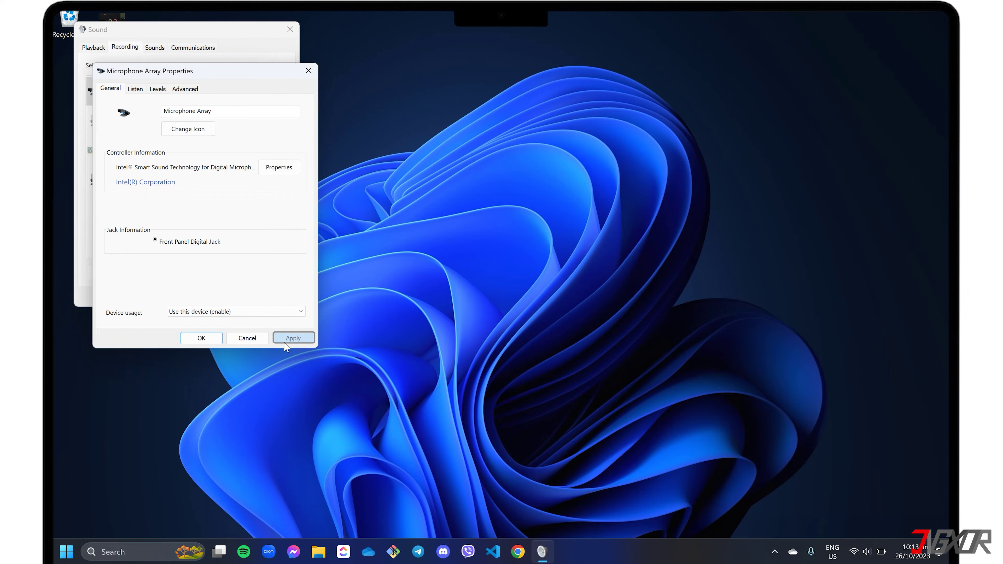
pyautogui.click(218, 337)
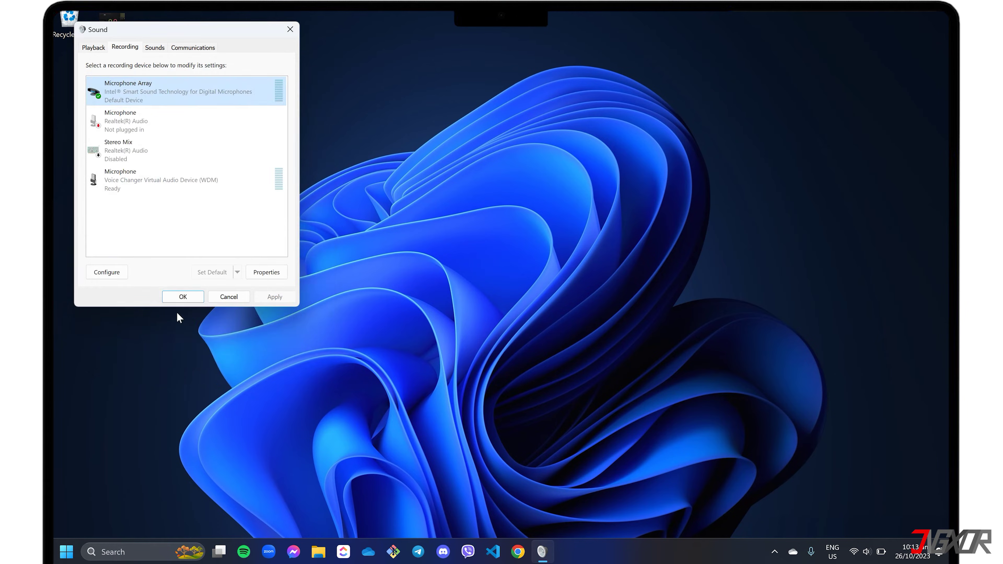
pyautogui.click(182, 297)
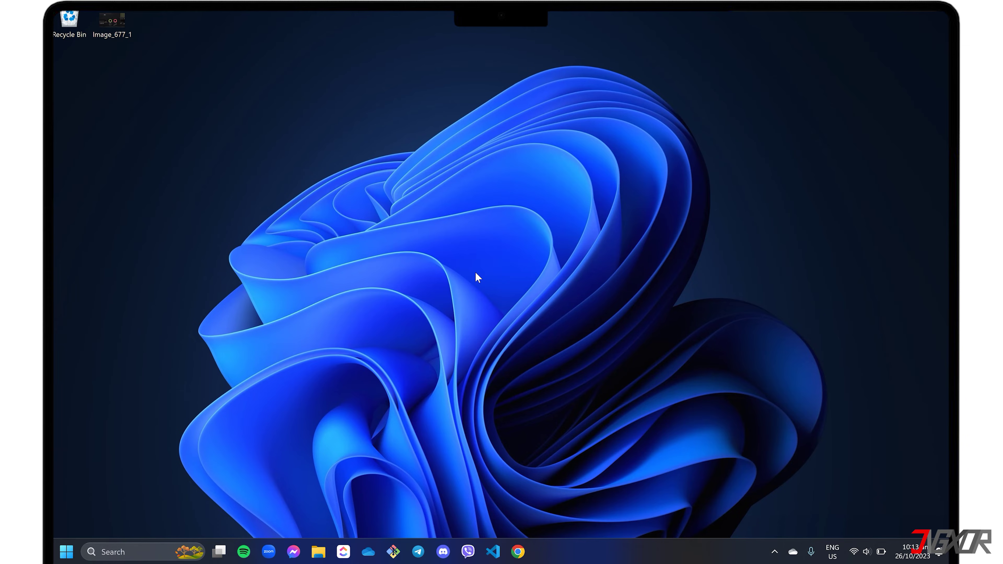
pyautogui.press('super')
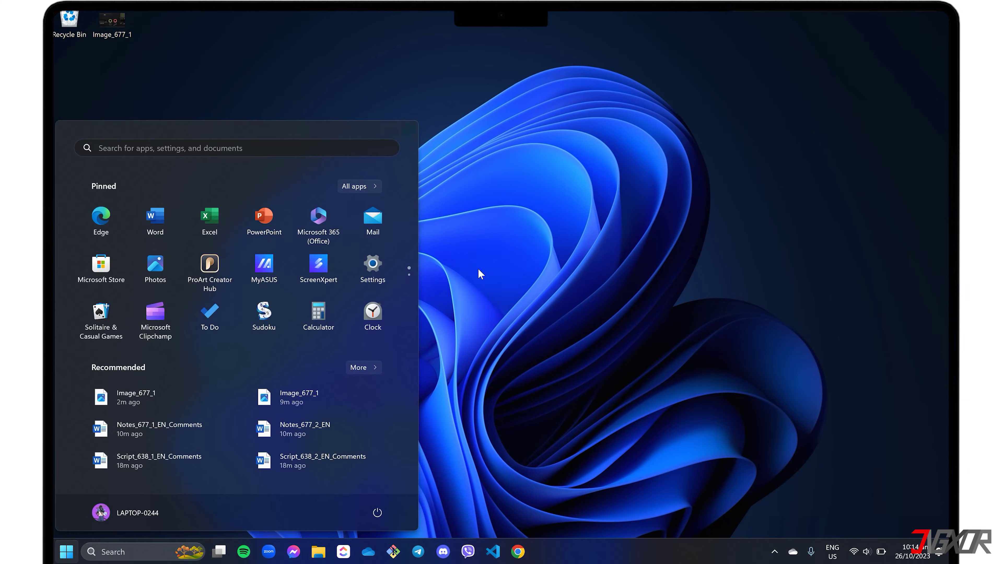
pyautogui.write('setti')
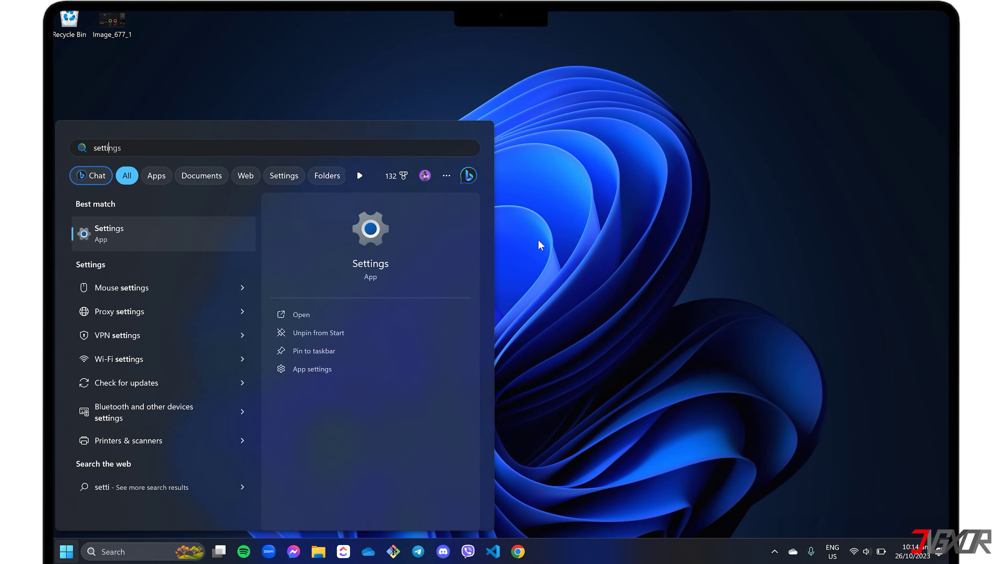
pyautogui.click(188, 233)
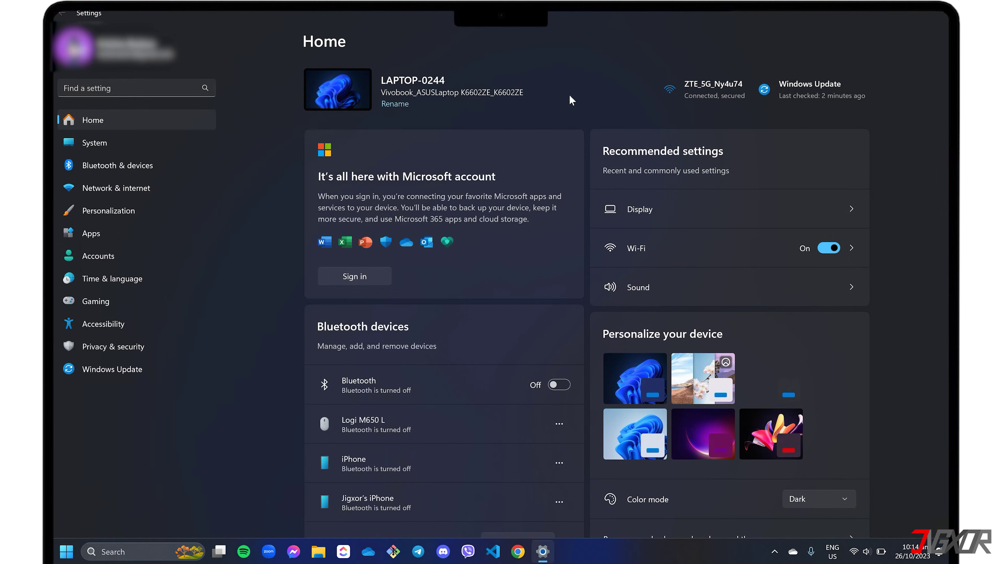
pyautogui.click(112, 347)
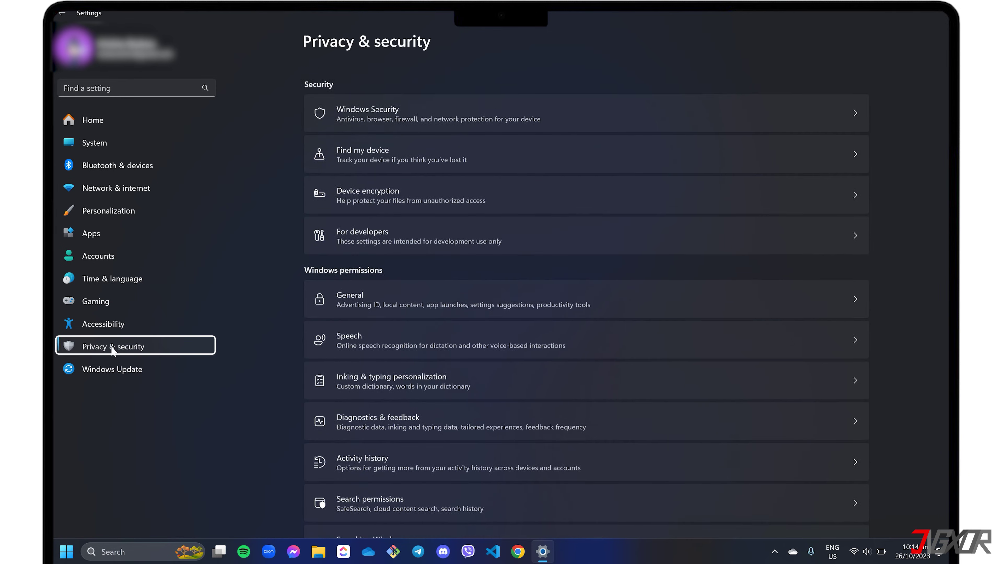
pyautogui.scroll(-8, 499, 323)
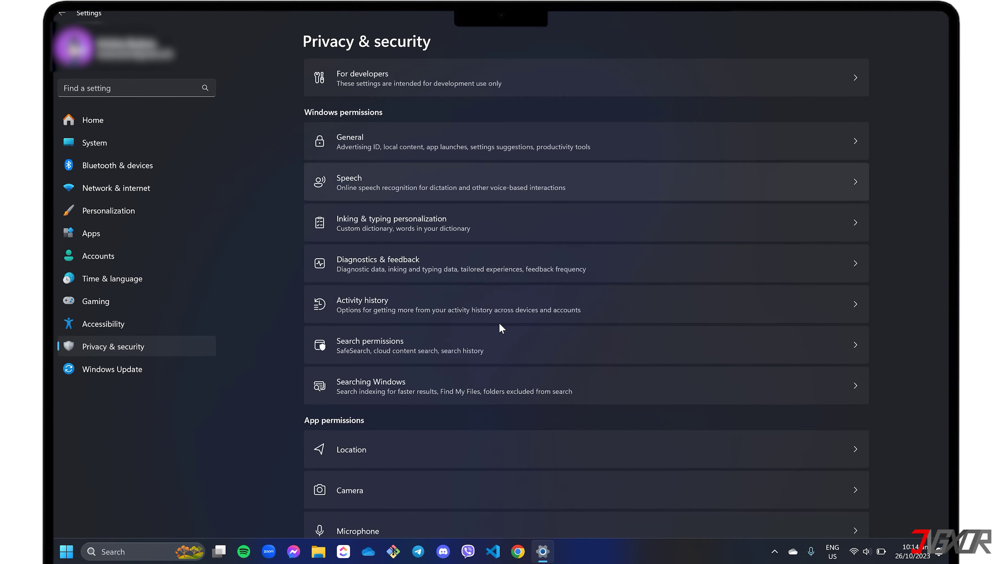
pyautogui.scroll(-1, 498, 323)
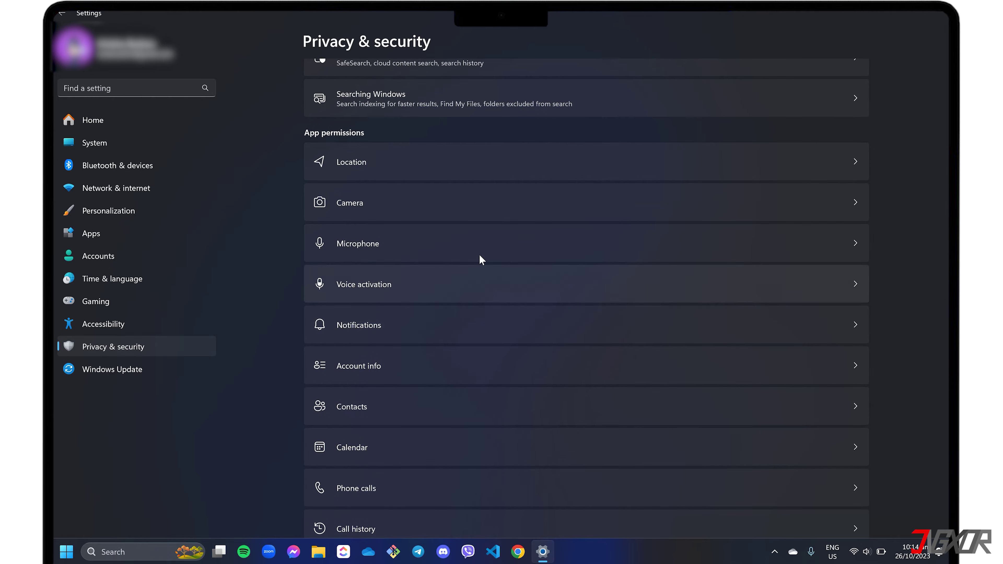
pyautogui.click(478, 242)
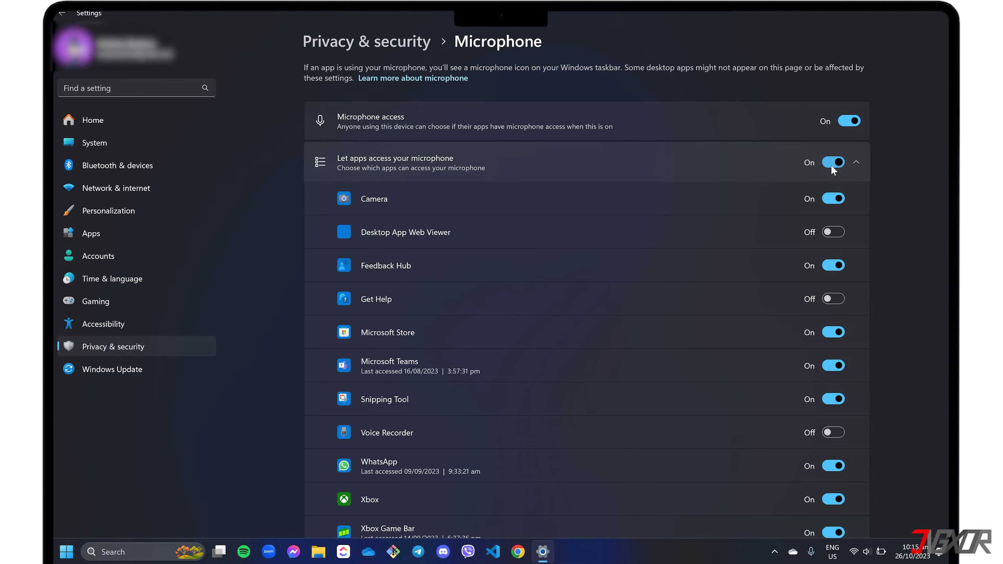
pyautogui.click(945, 15)
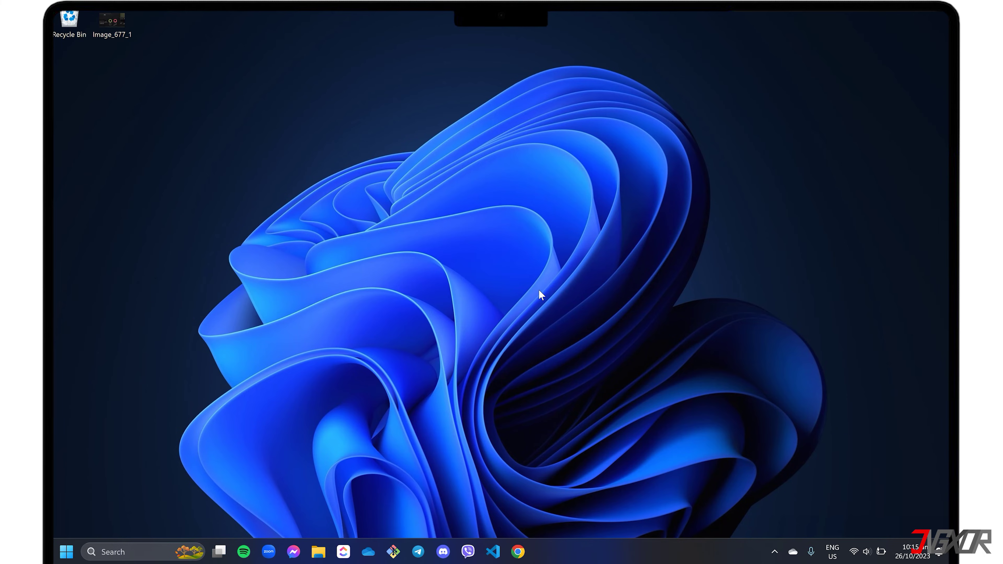
pyautogui.click(270, 553)
pyautogui.rightClick(865, 552)
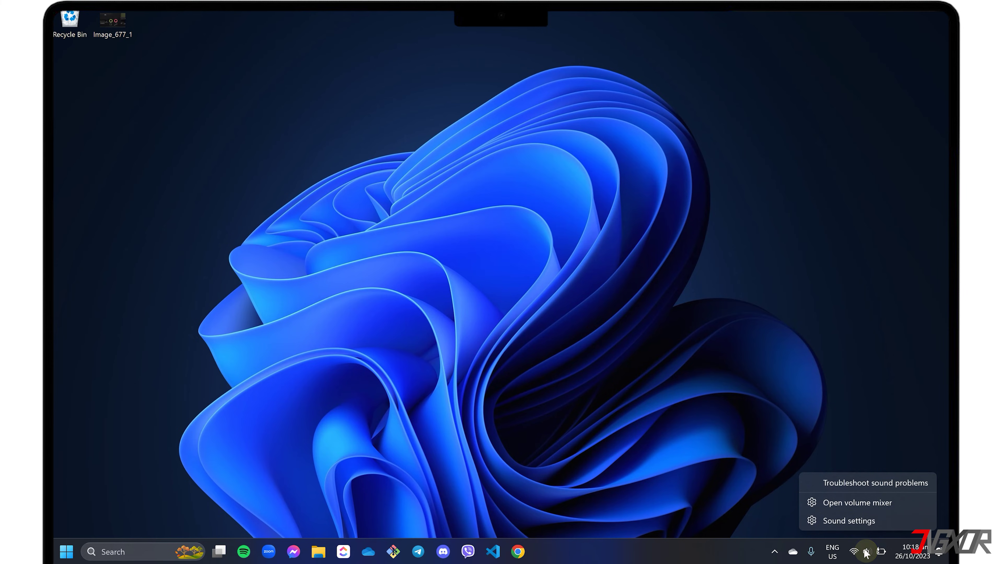
pyautogui.click(861, 486)
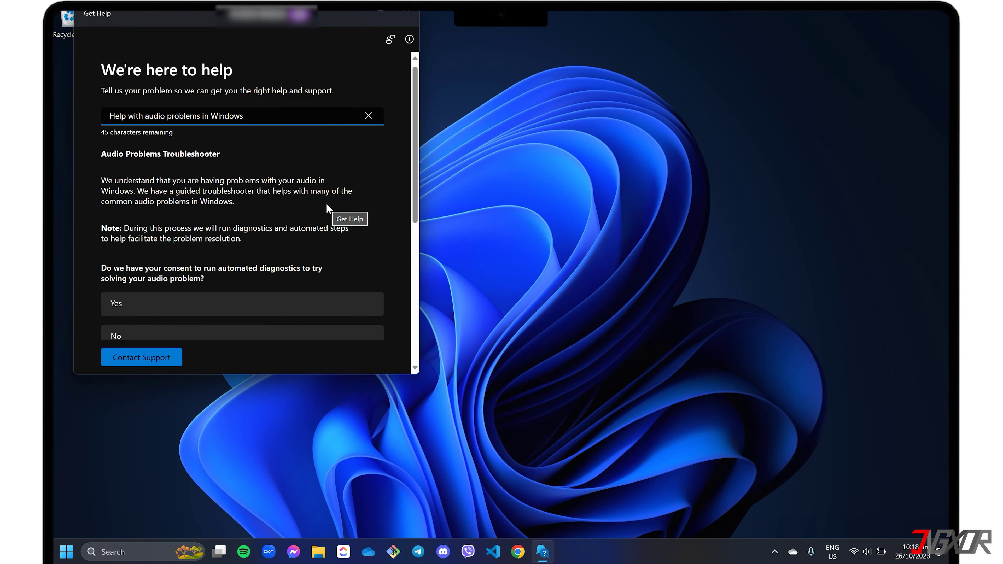
pyautogui.scroll(-5, 326, 202)
pyautogui.scroll(-2, 326, 202)
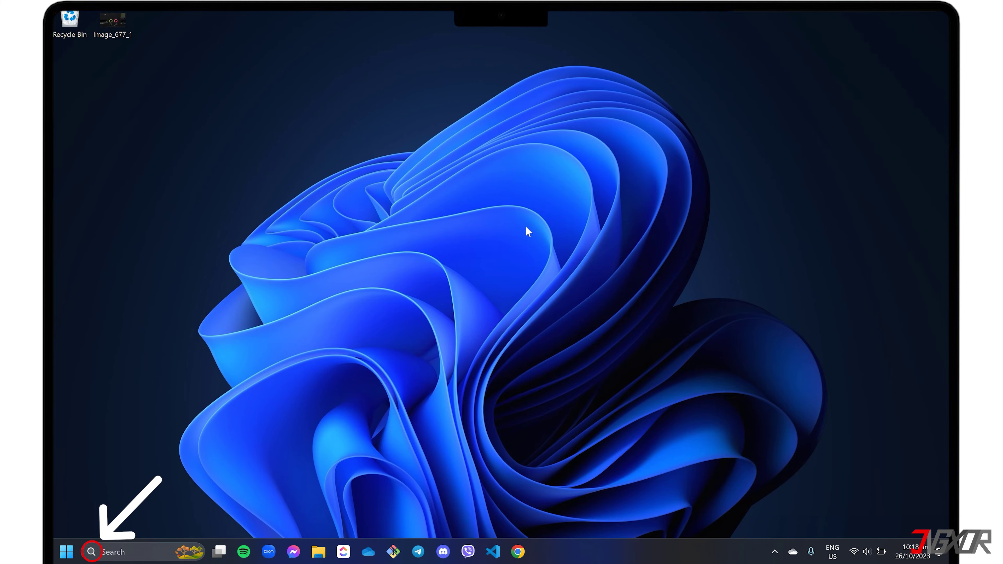
# Step: Open Services via a 'ser' search, restart the Windows Audio service, and close the console
pyautogui.press('super')
pyautogui.write('services')
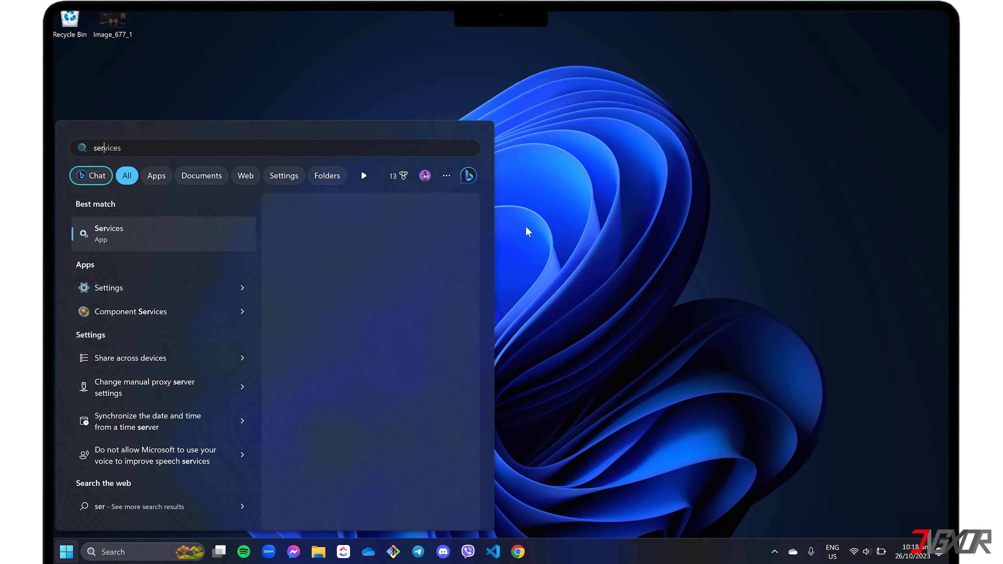
pyautogui.click(214, 233)
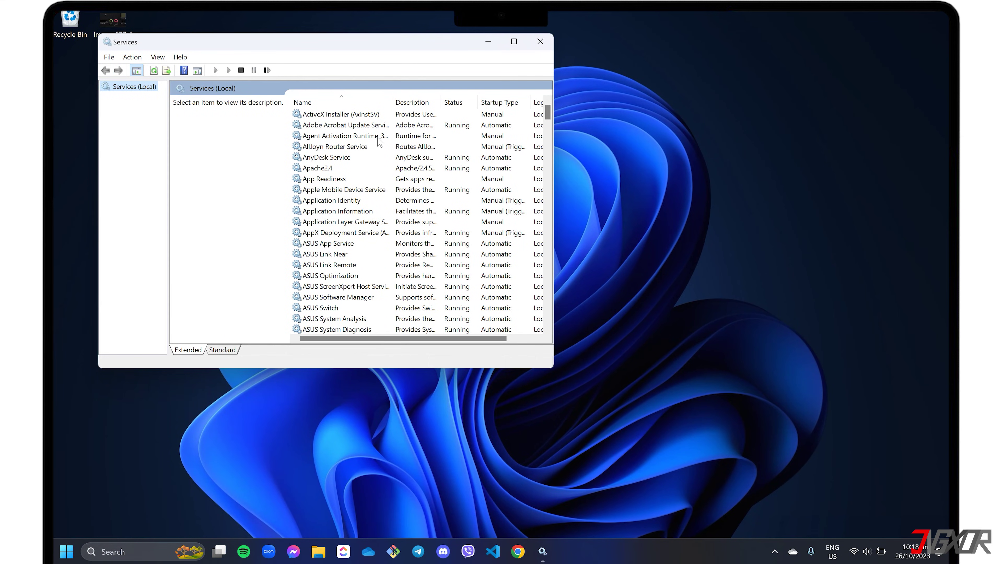
pyautogui.scroll(-20, 371, 231)
pyautogui.click(355, 275)
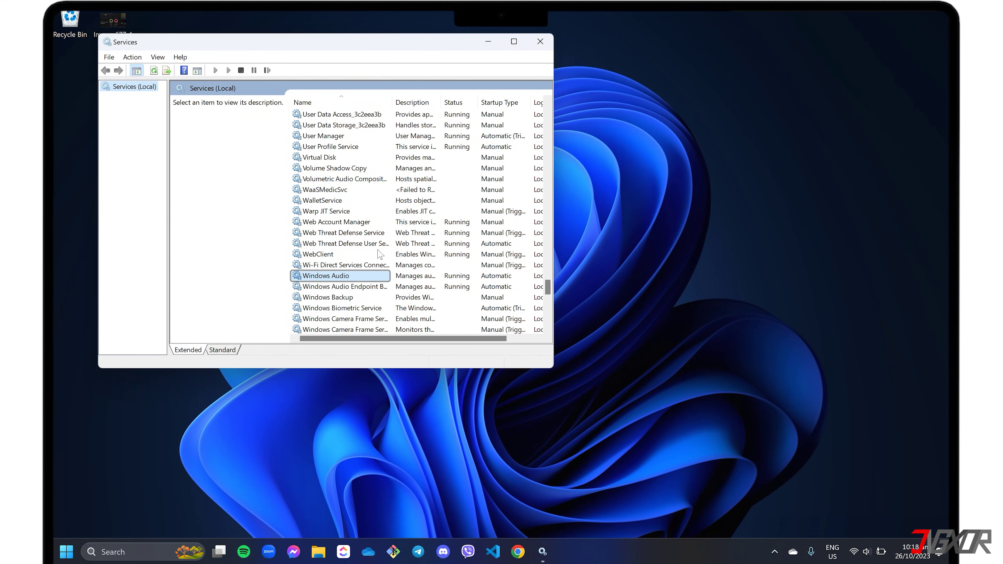
pyautogui.rightClick(351, 275)
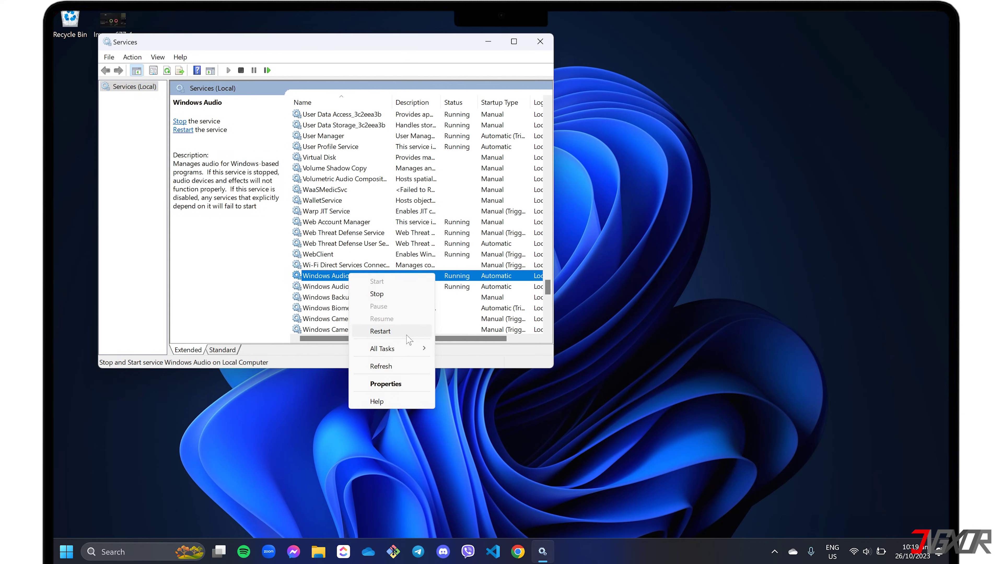
pyautogui.click(543, 43)
pyautogui.click(543, 43)
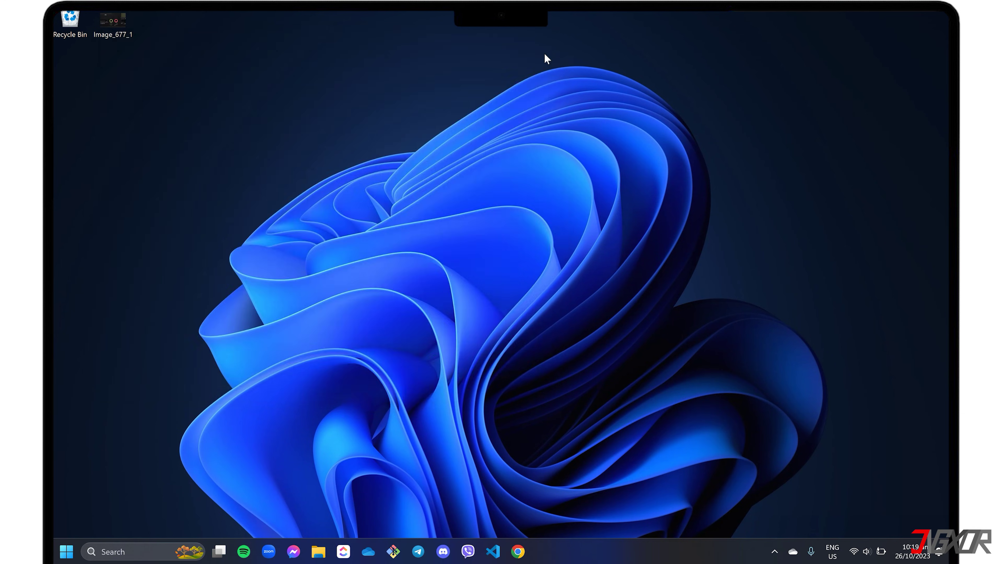